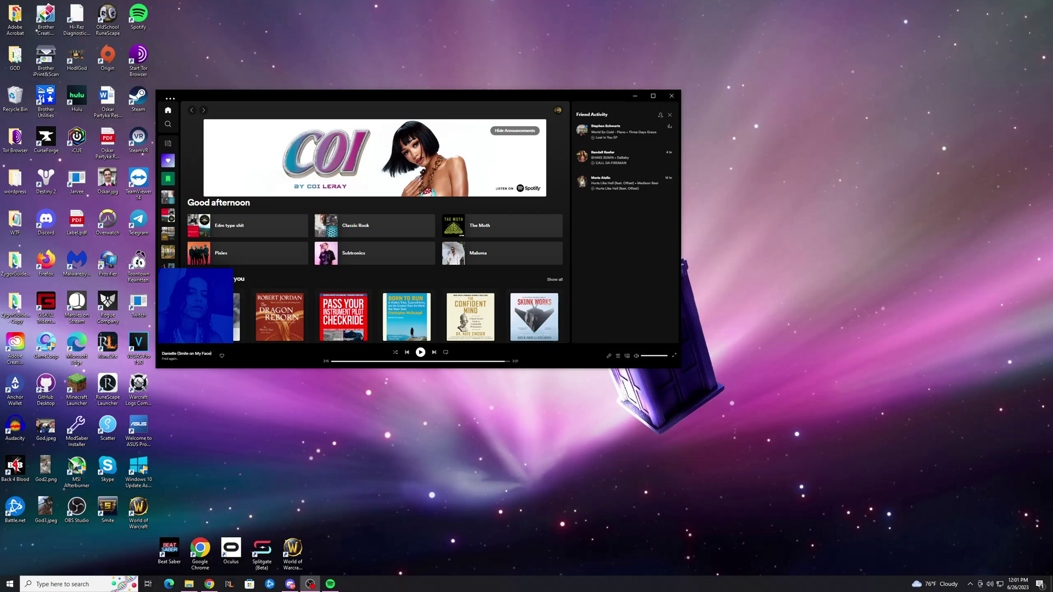
- Maximize the Spotify window so the home feed fills the screen
{"action": "left_click", "coordinate": [653, 95]}
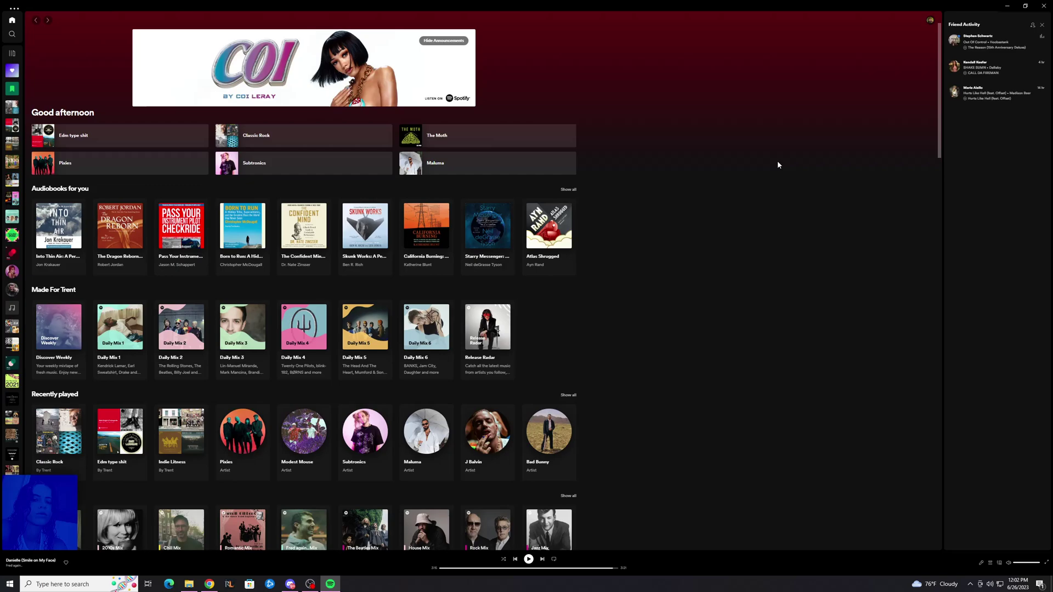
- Zoom the Spotify interface in three steps with Ctrl+Plus
{"action": "key", "text": "ctrl+equal"}
{"action": "key", "text": "ctrl+equal"}
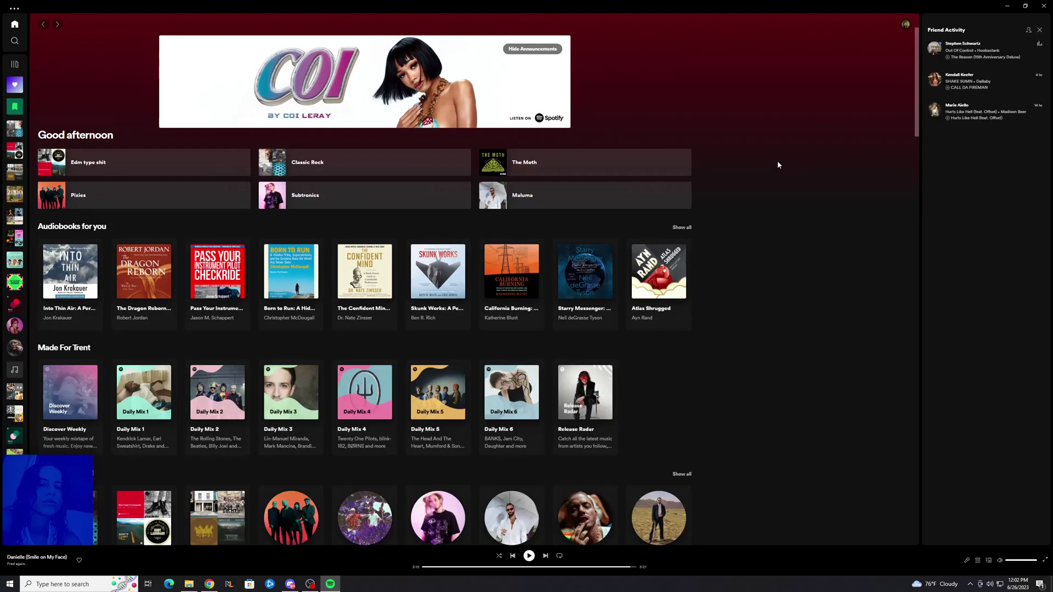
{"action": "key", "text": "ctrl+equal"}
{"action": "key", "text": "ctrl+equal"}
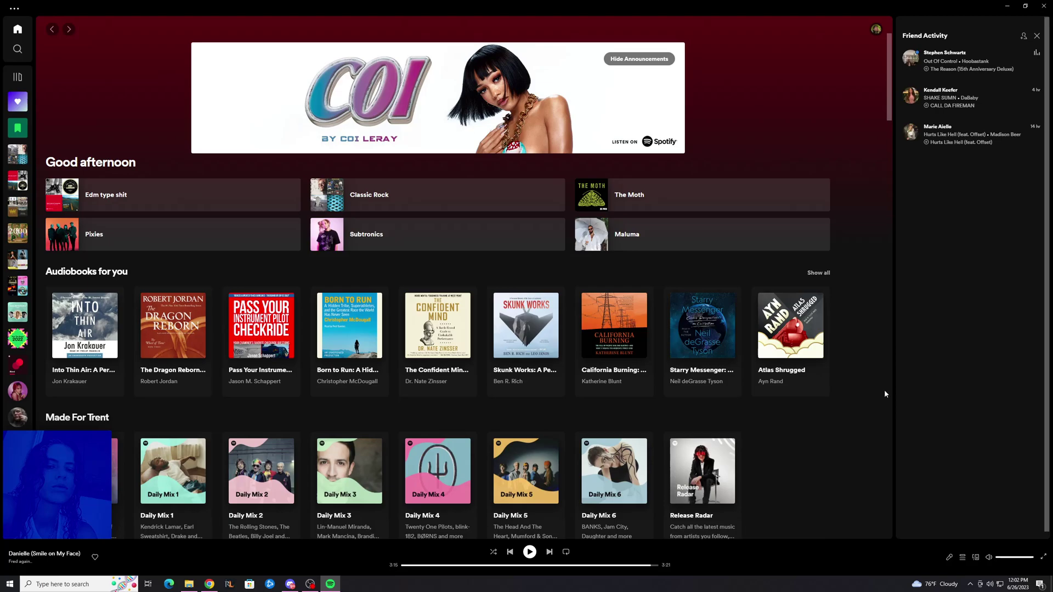
{"action": "scroll", "coordinate": [885, 393], "scroll_direction": "down", "scroll_amount": 3}
{"action": "scroll", "coordinate": [881, 391], "scroll_direction": "up", "scroll_amount": 3}
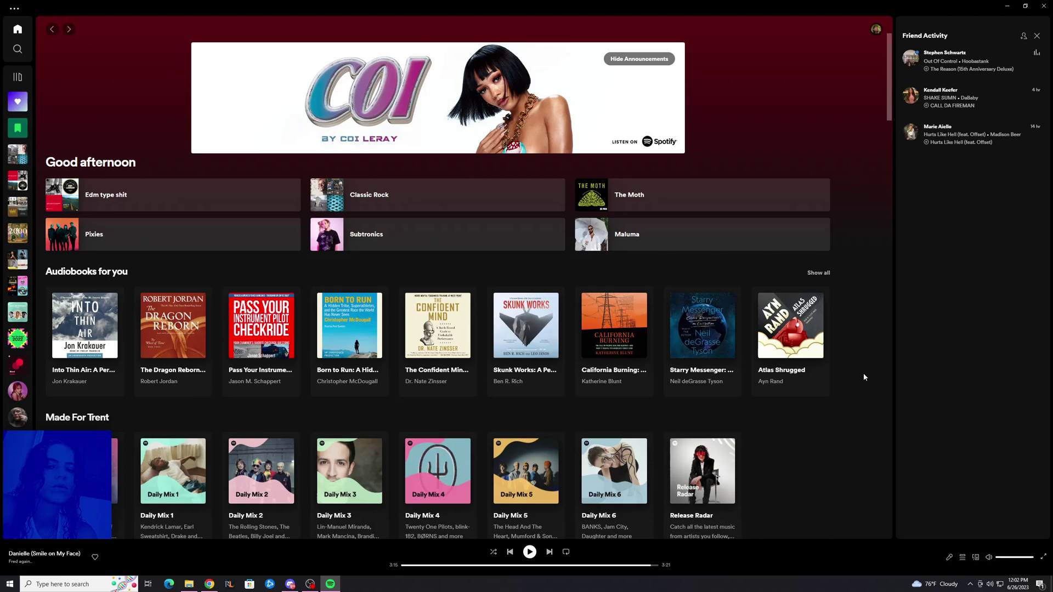
{"action": "key", "text": "ctrl+equal"}
{"action": "key", "text": "ctrl+equal"}
{"action": "key", "text": "ctrl+equal"}
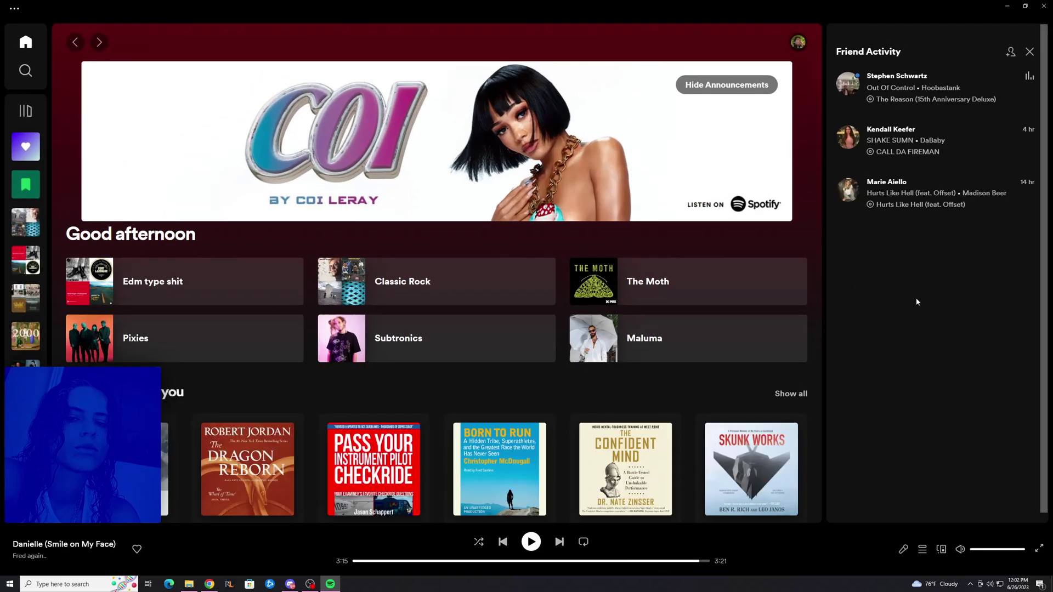
{"action": "scroll", "coordinate": [530, 247], "scroll_direction": "down", "scroll_amount": 5}
{"action": "scroll", "coordinate": [534, 269], "scroll_direction": "up", "scroll_amount": 5}
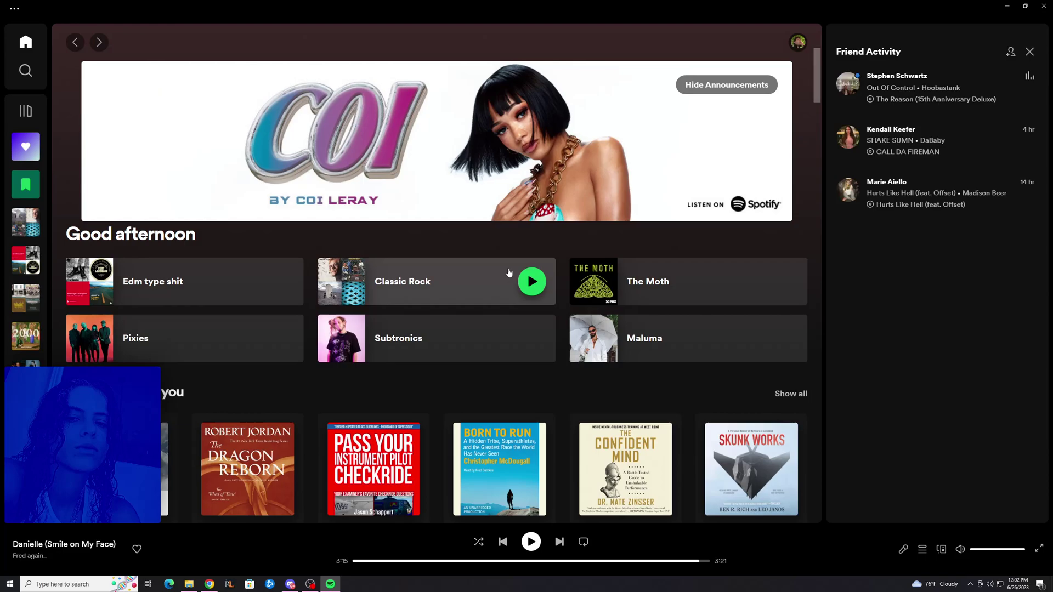
- Zoom out two steps, then back in one step so the home rows fit
{"action": "key", "text": "ctrl+minus"}
{"action": "key", "text": "ctrl+minus"}
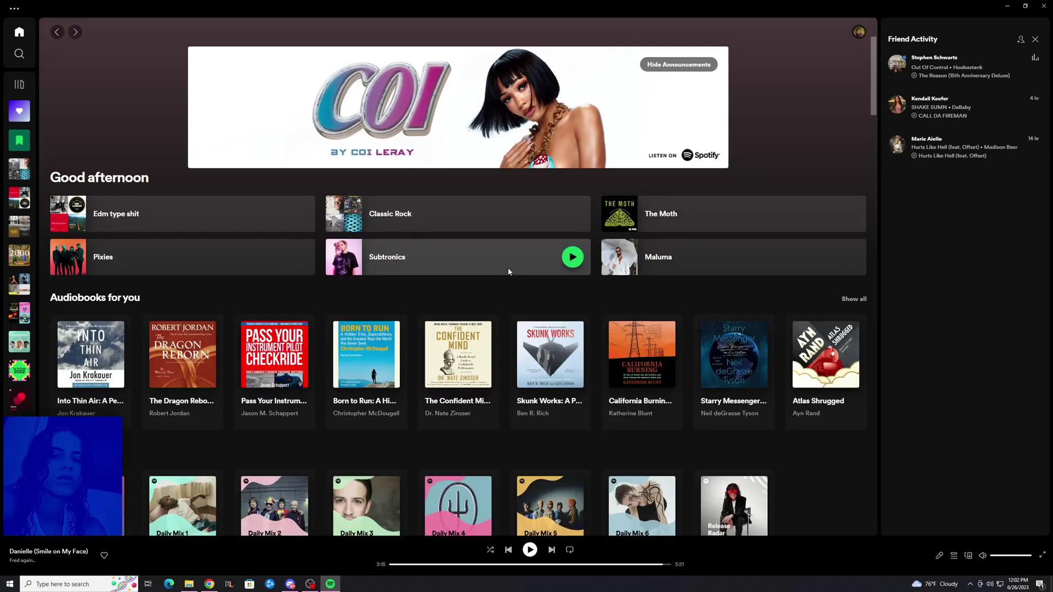
{"action": "key", "text": "ctrl+minus"}
{"action": "key", "text": "ctrl+minus"}
{"action": "key", "text": "ctrl+minus"}
{"action": "key", "text": "ctrl+minus"}
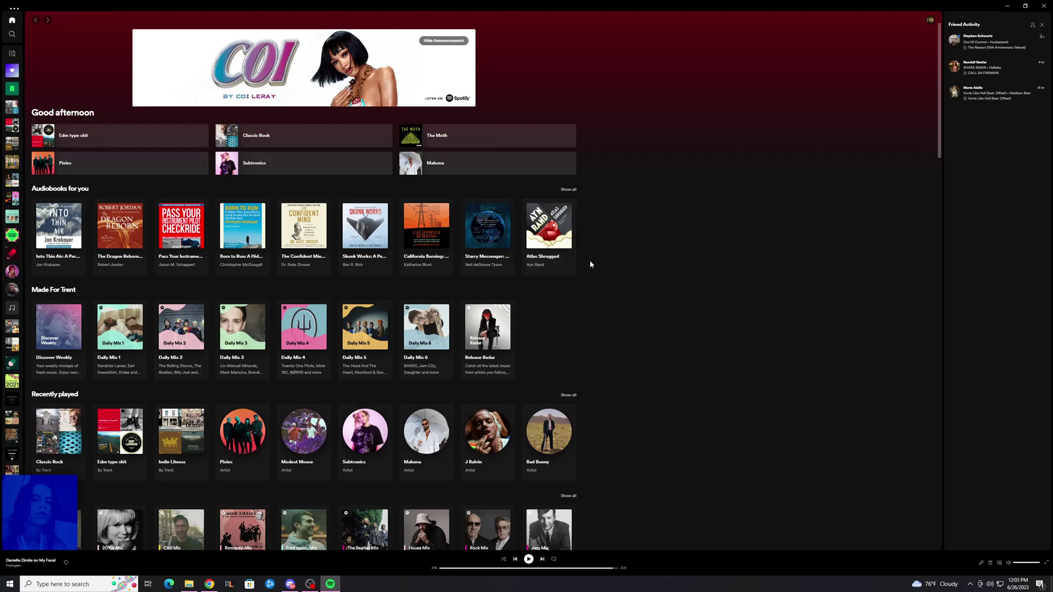
{"action": "key", "text": "ctrl+equal"}
{"action": "key", "text": "ctrl+equal"}
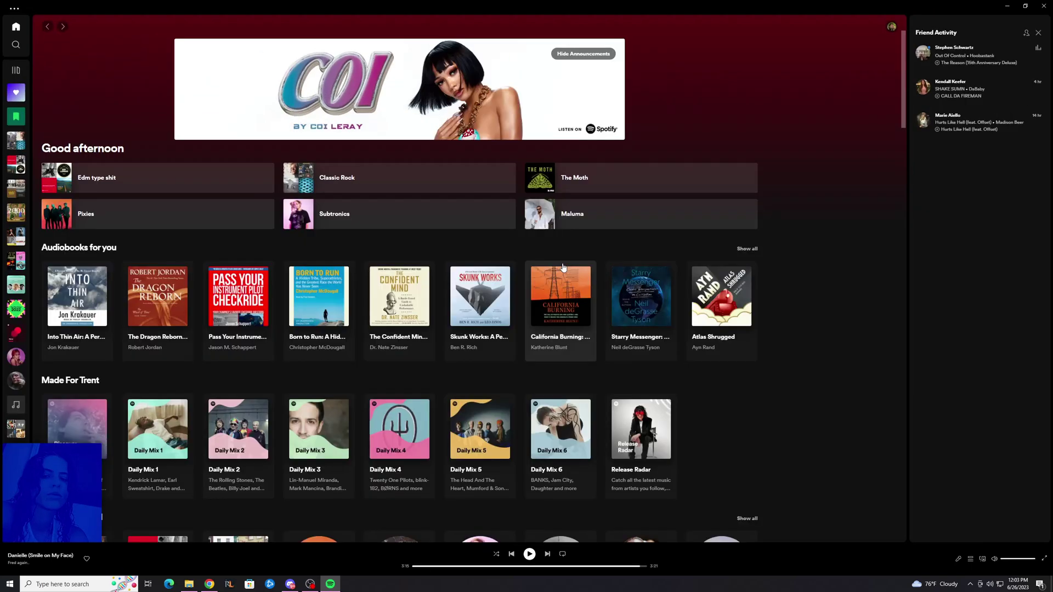